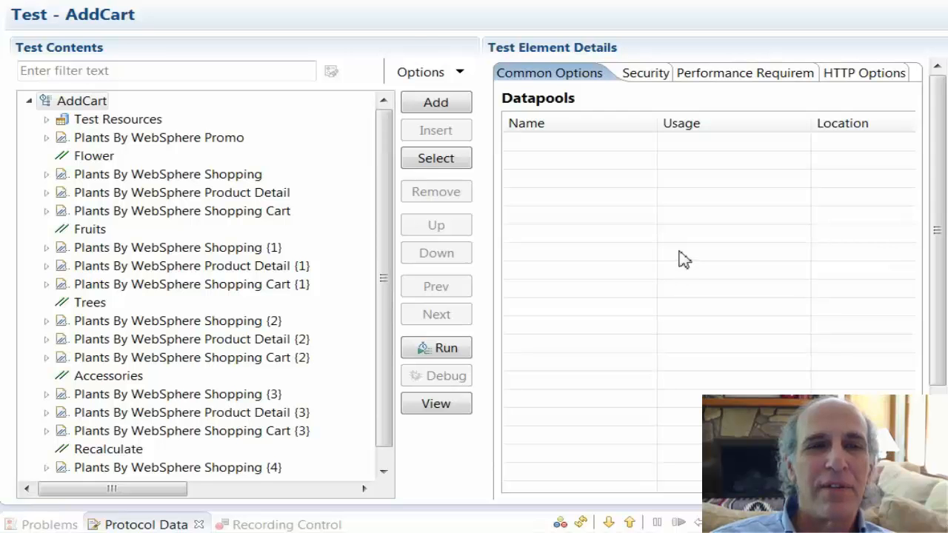
- Expand, collapse and scroll through the AddCart test's page and transaction tree to examine its contents
click(46, 178)
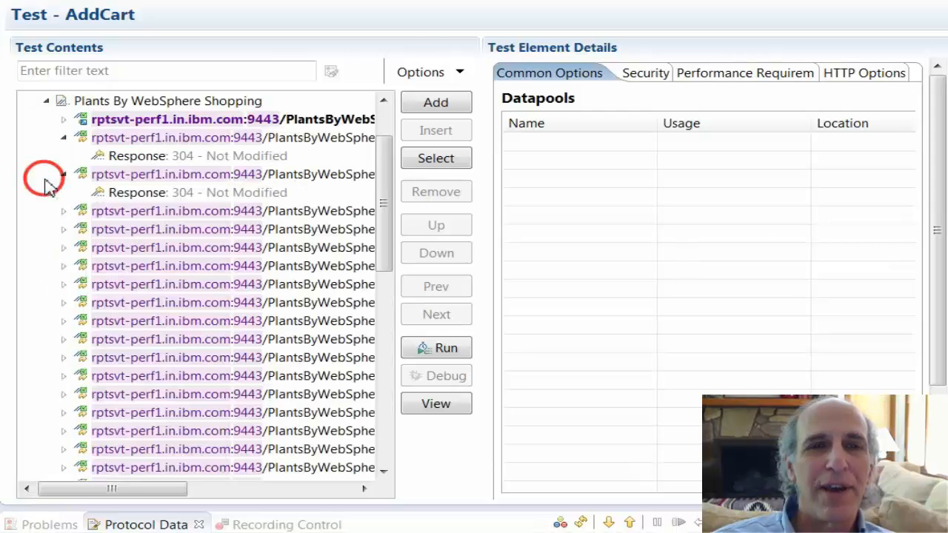
click(46, 101)
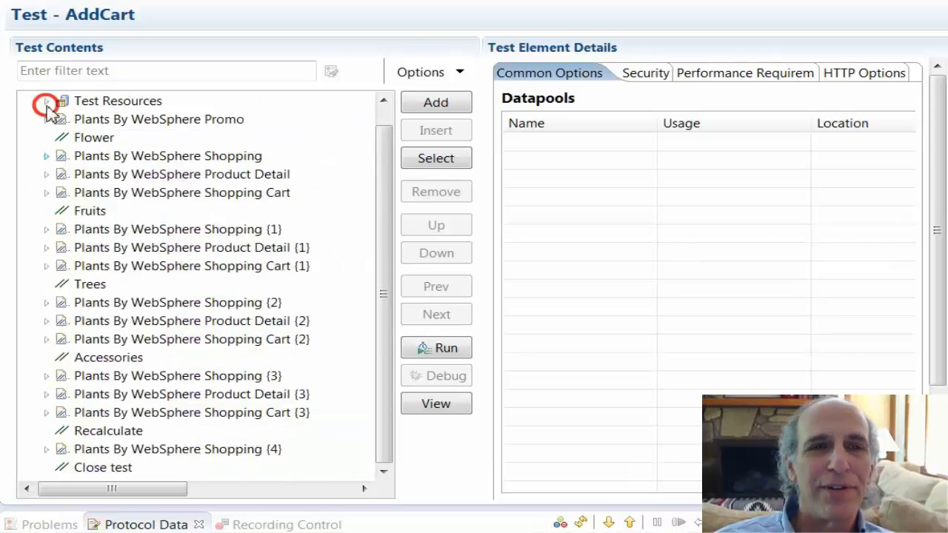
click(46, 174)
click(46, 174)
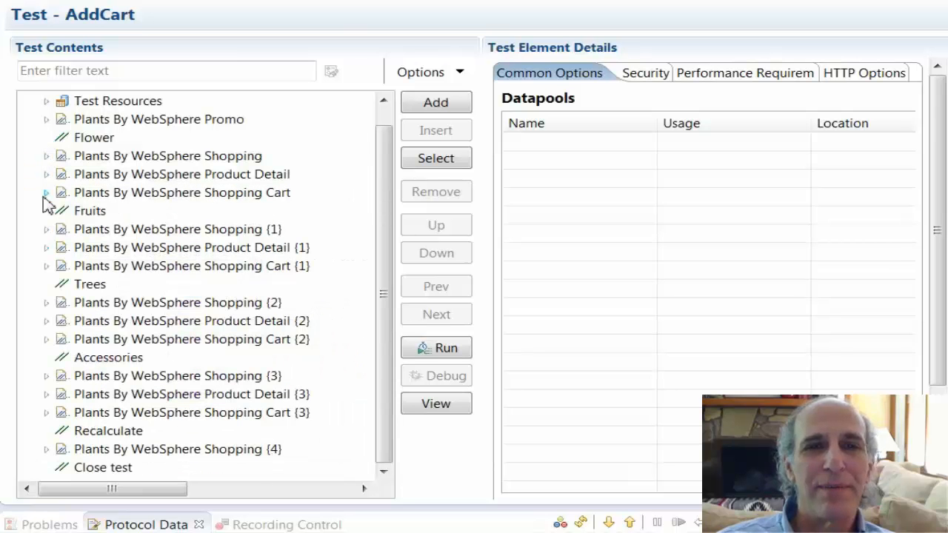
click(46, 193)
click(46, 192)
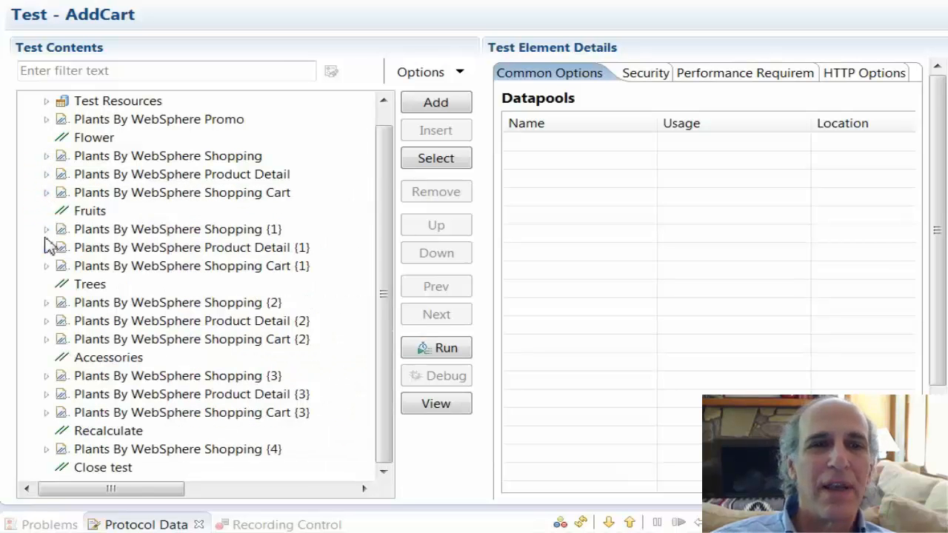
click(46, 229)
click(46, 159)
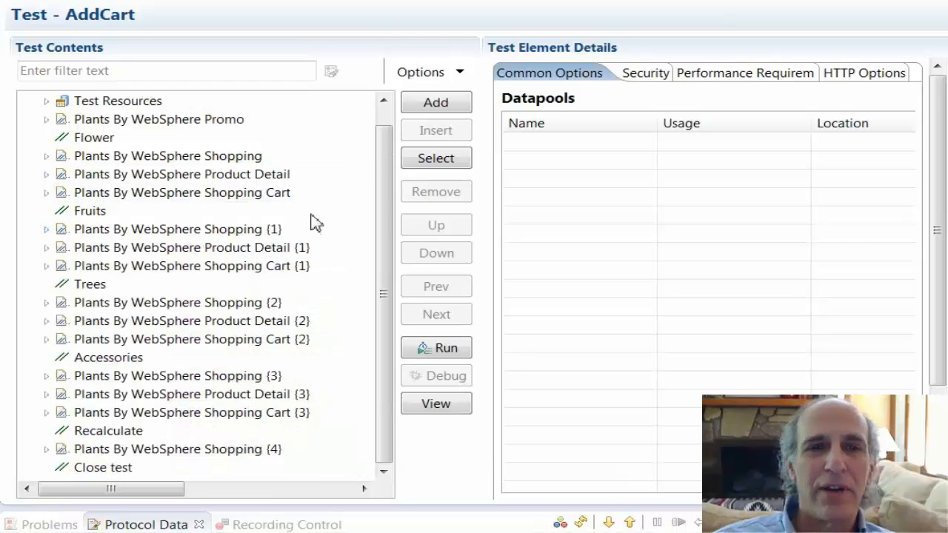
click(383, 117)
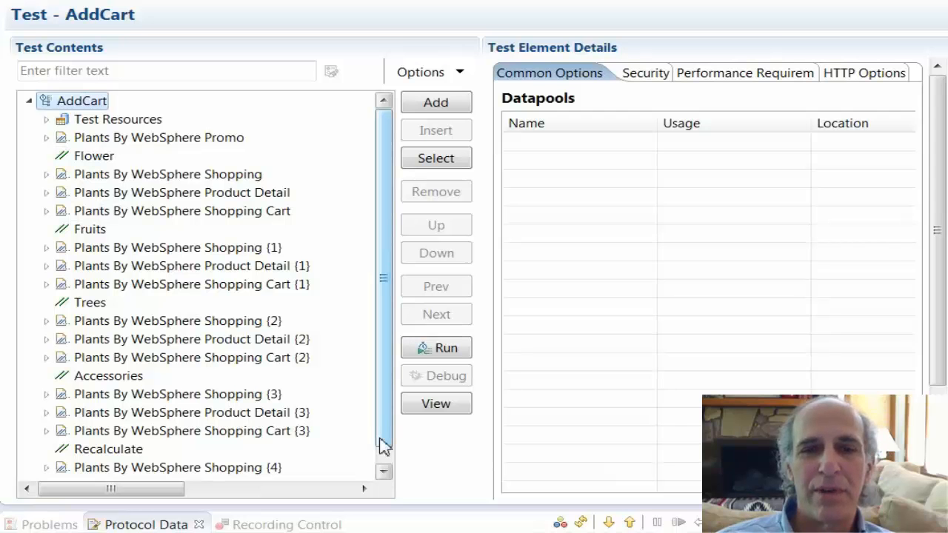
drag(379, 439, 383, 451)
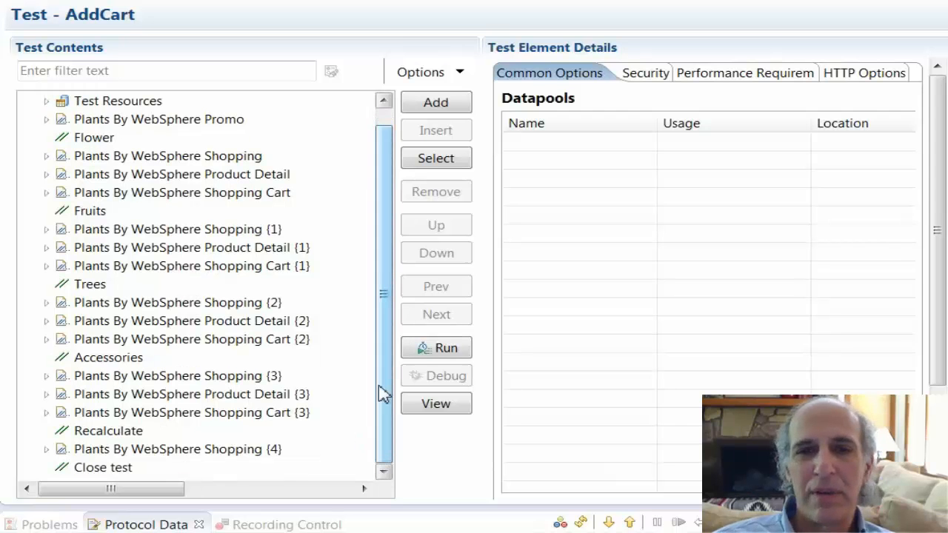
drag(386, 379, 386, 346)
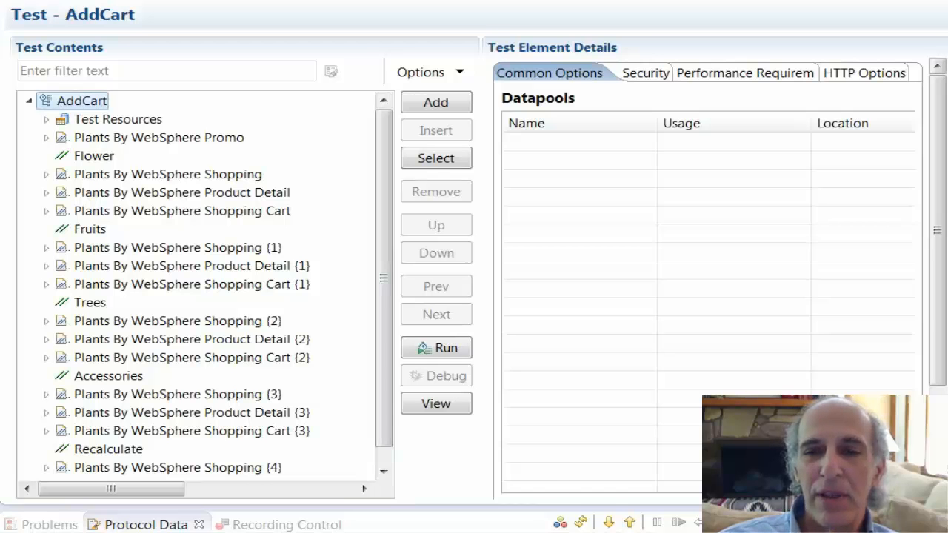
- Review the AddCart test's advanced error handling conditions, widening the details pane and condition column to read them
scroll(707, 281, down, 5)
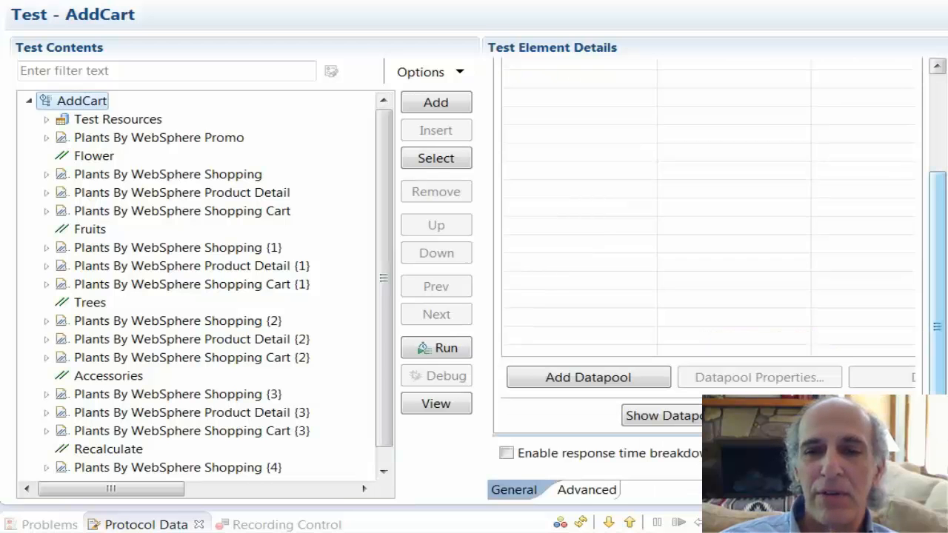
click(586, 491)
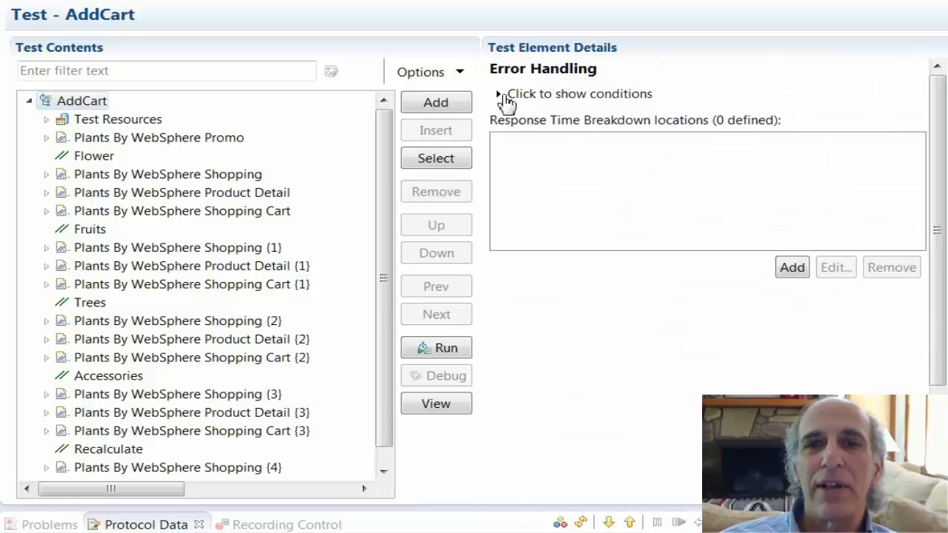
click(502, 96)
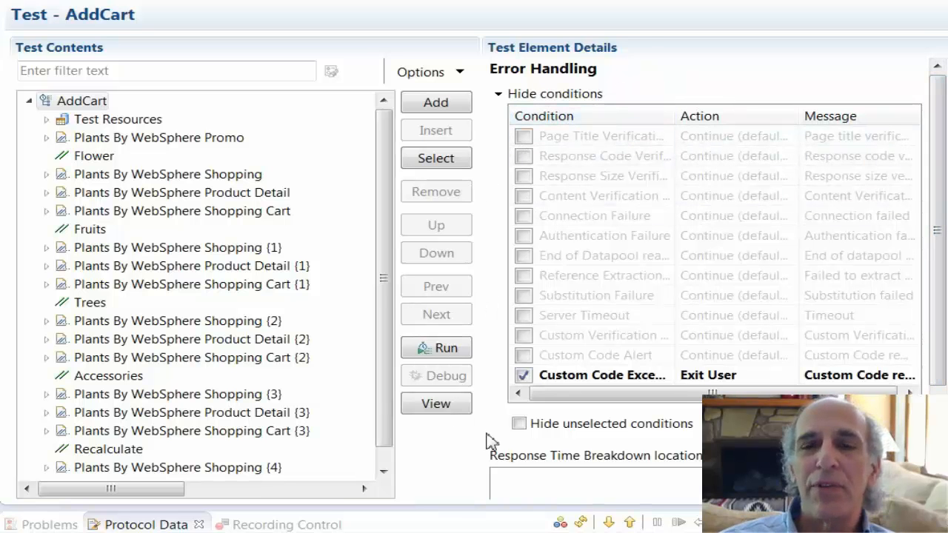
drag(495, 443, 235, 440)
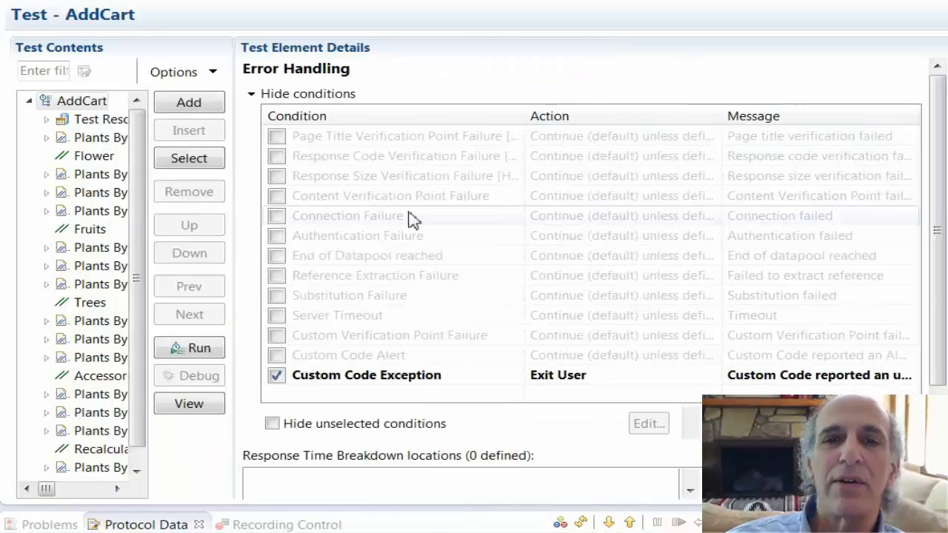
drag(524, 119, 645, 117)
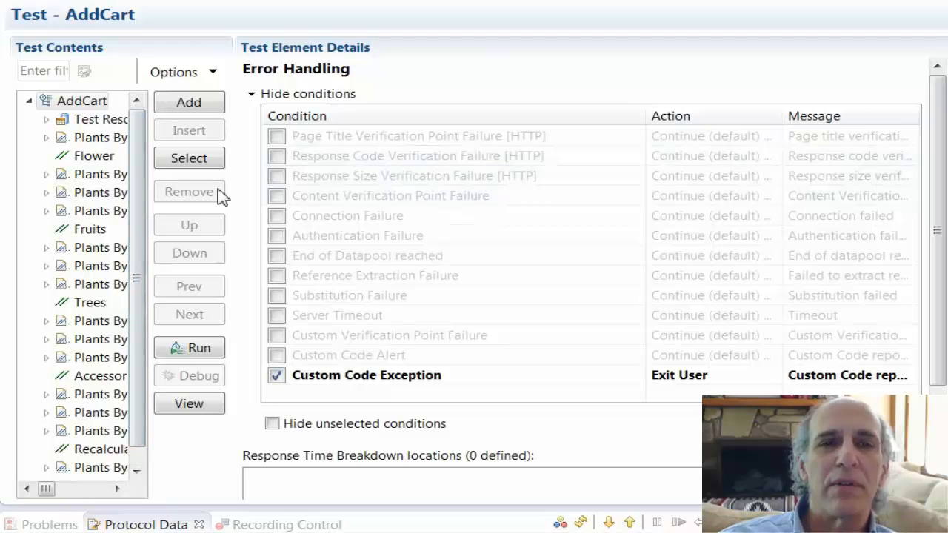
- Switch to StagedSchedule1, select its Loop and show its advanced error handling conditions
click(64, 2)
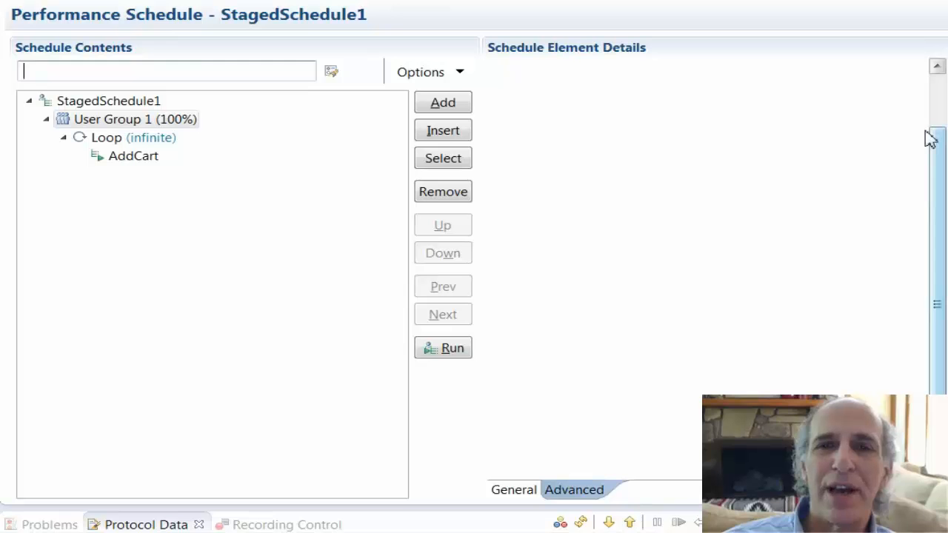
click(937, 93)
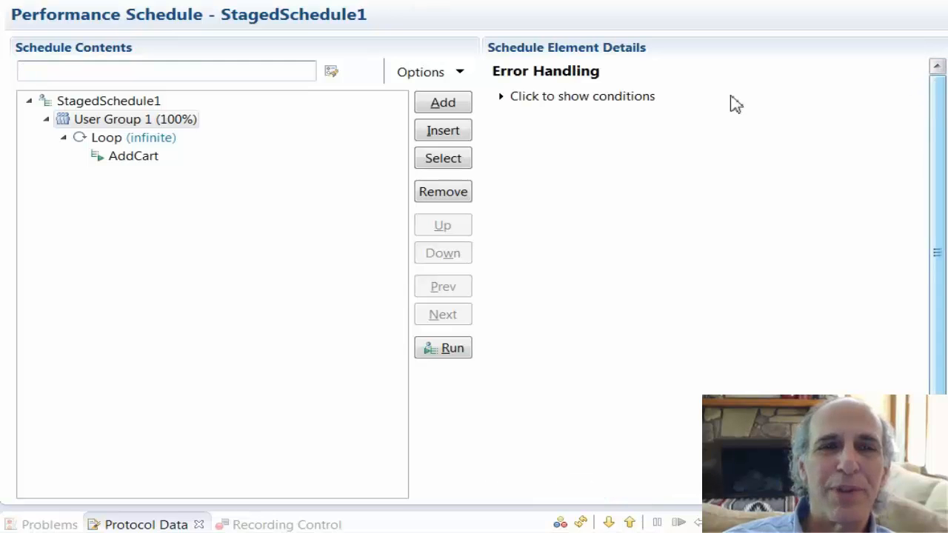
click(106, 140)
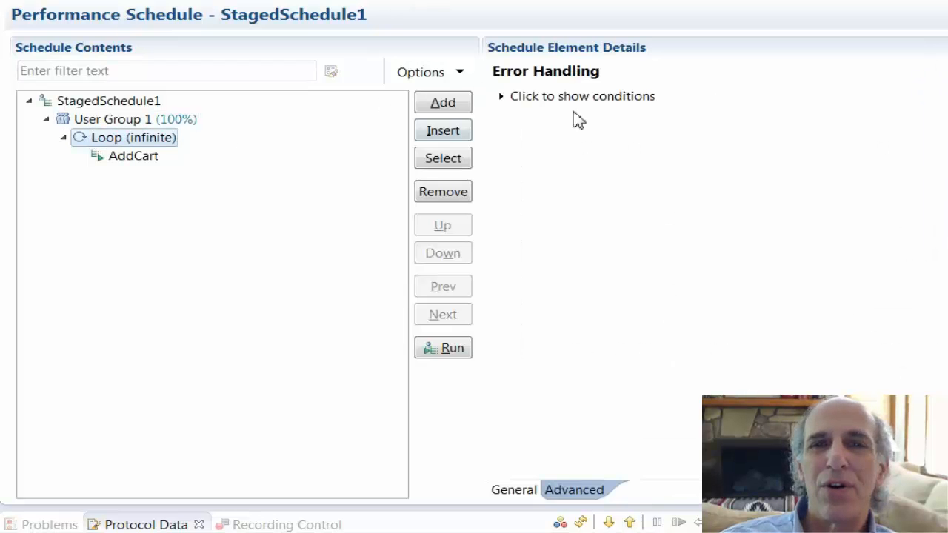
click(502, 97)
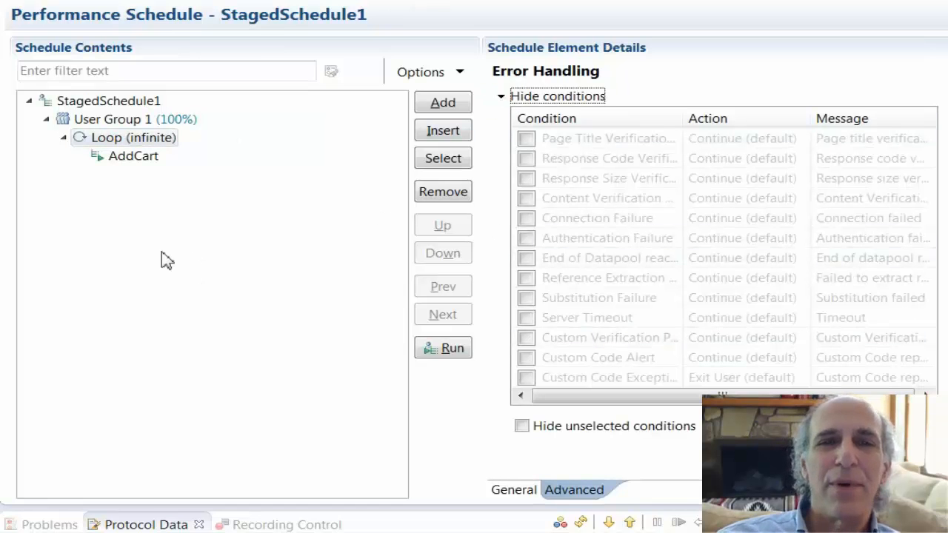
click(107, 142)
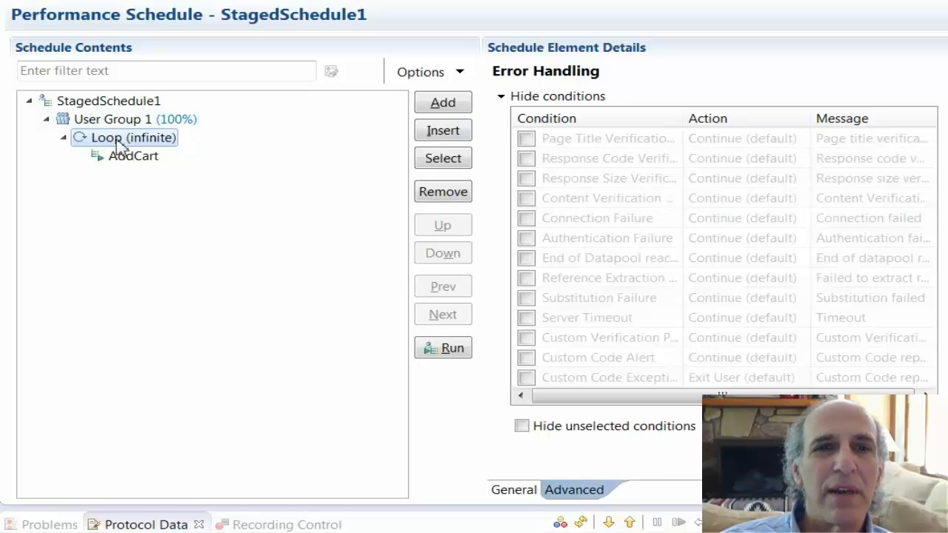
- Name the schedule's infinite loop loop1 in its general settings
click(514, 494)
click(603, 72)
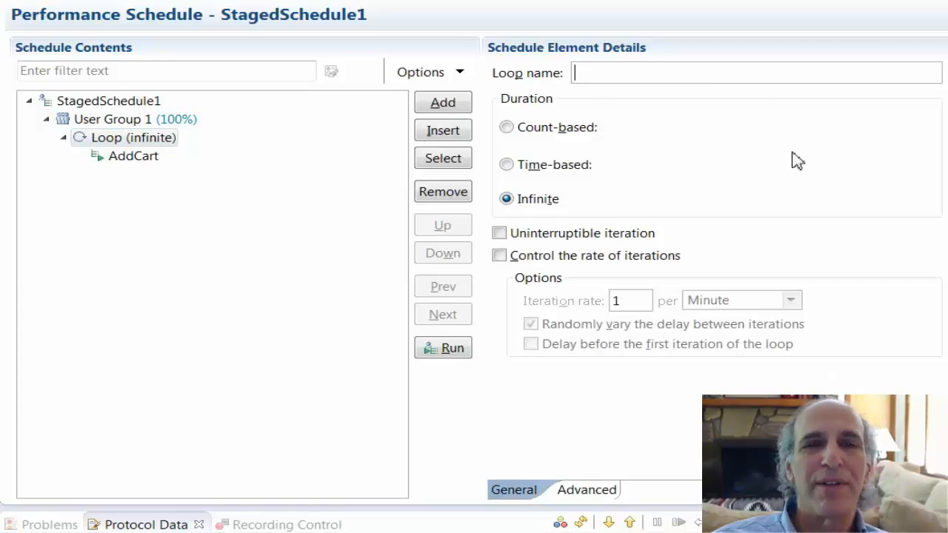
text(loop1)
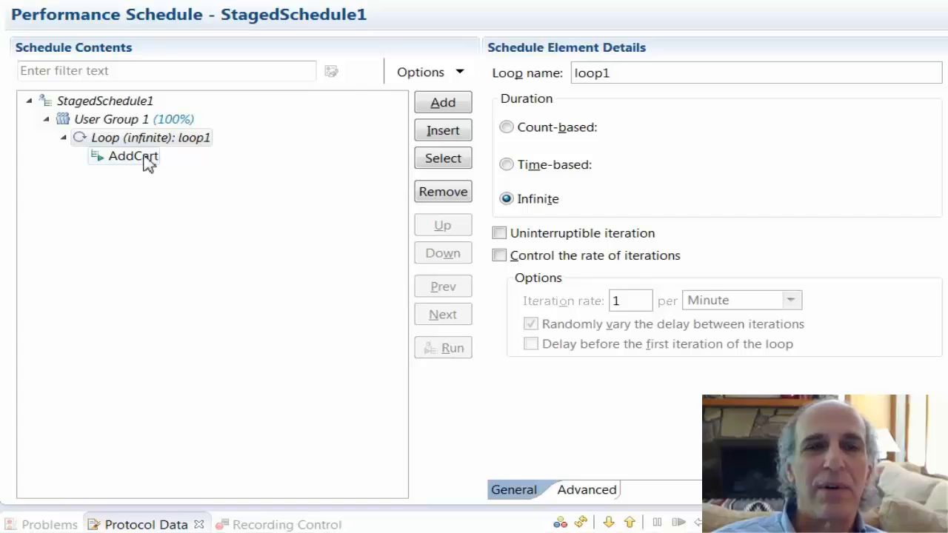
- Set the loop's Content Verification Point Failure action to Continue to next iteration of Loop, targeting the loop1 loop
click(600, 495)
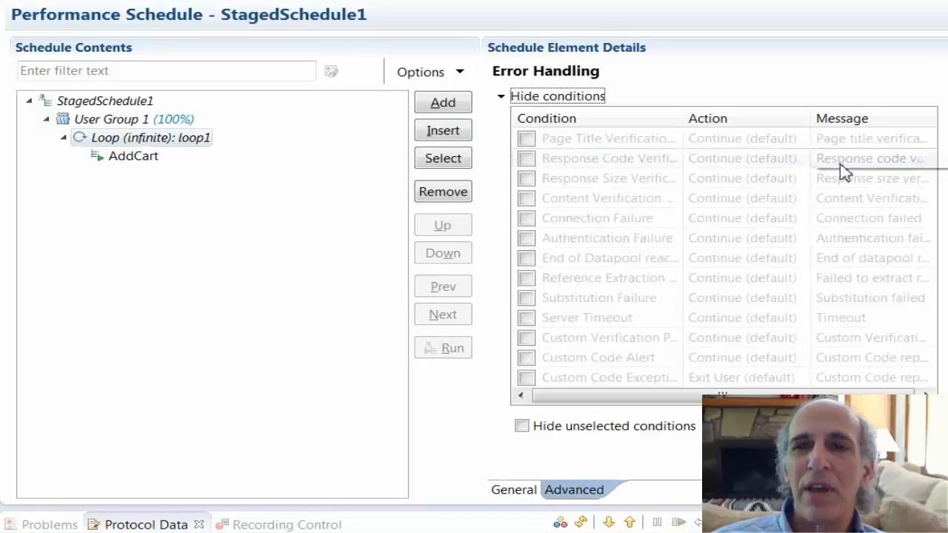
drag(682, 116, 732, 117)
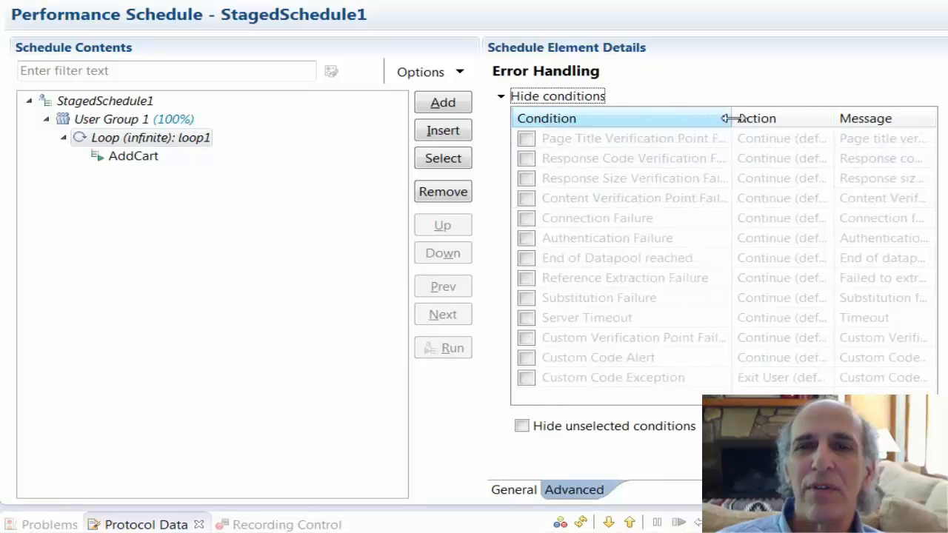
click(580, 208)
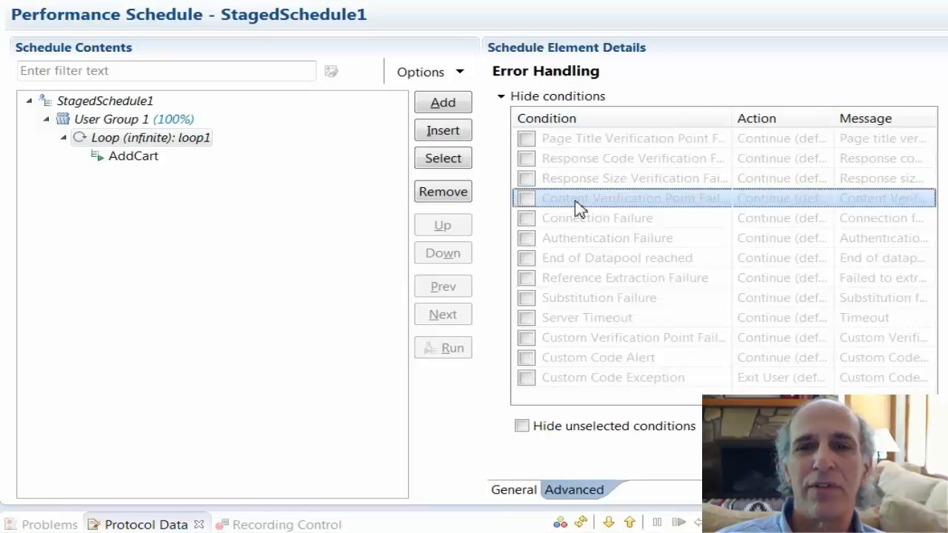
double_click(532, 200)
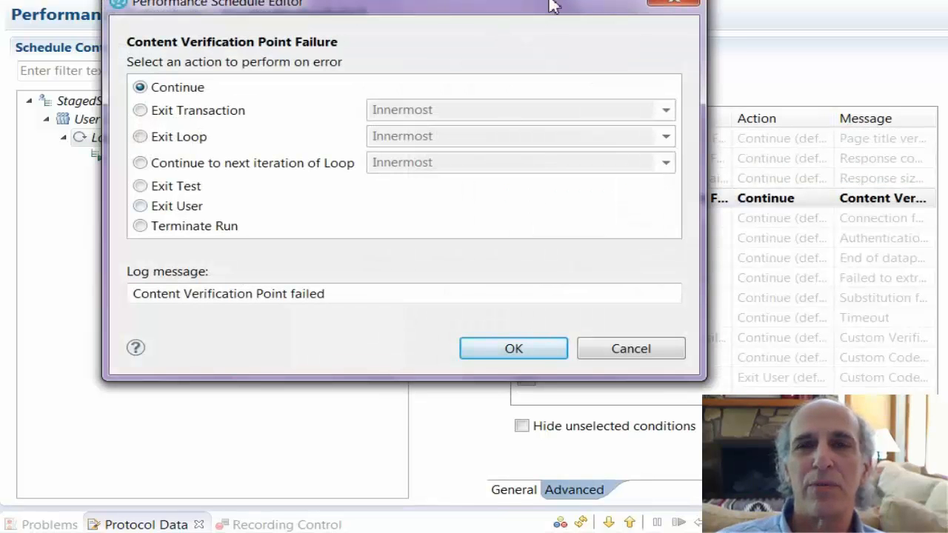
drag(551, 6, 517, 9)
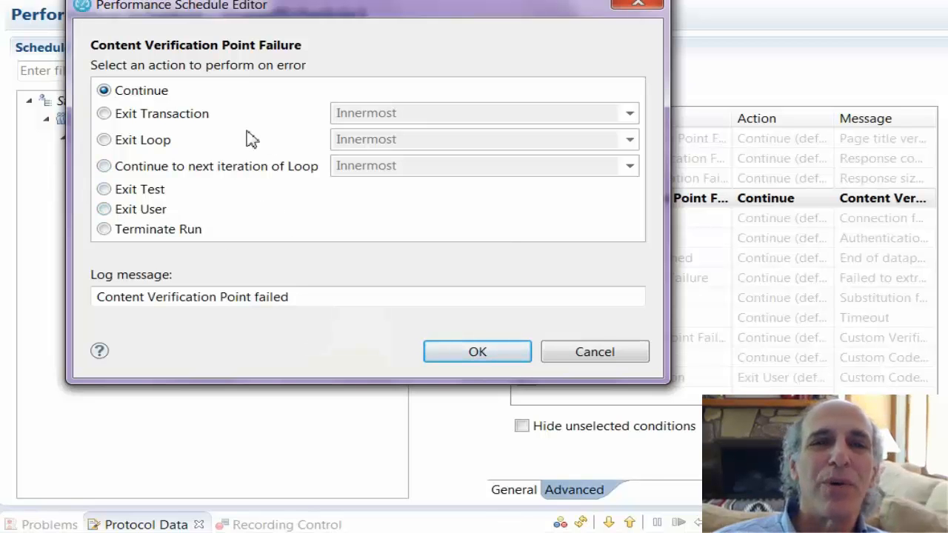
click(104, 165)
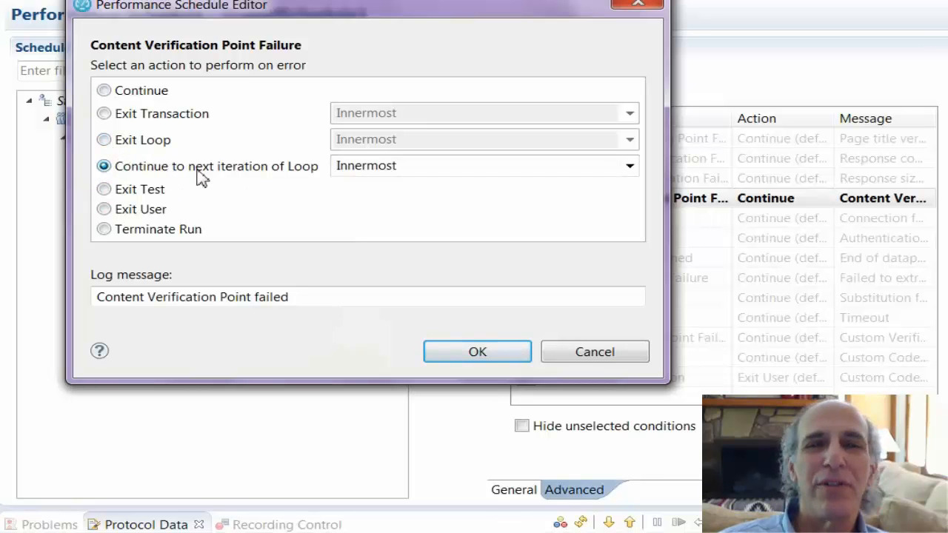
click(630, 169)
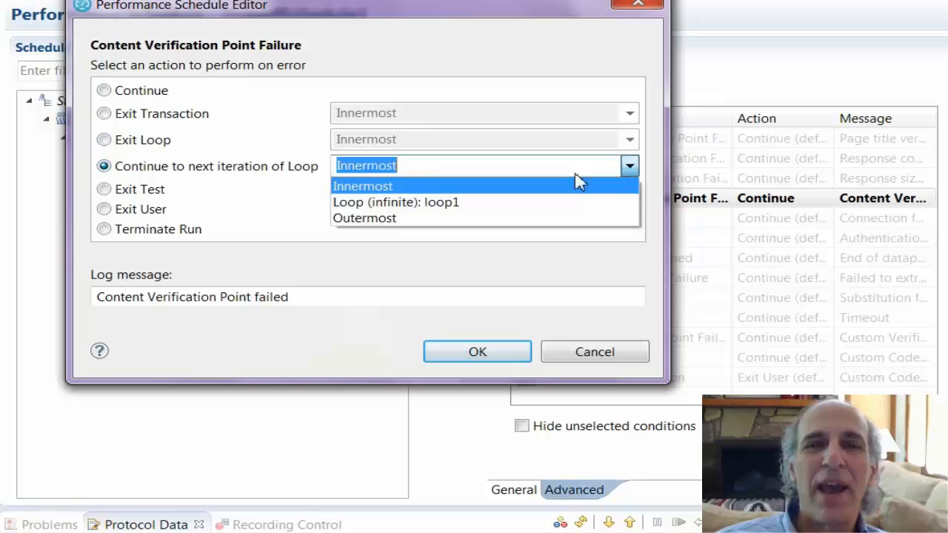
click(473, 211)
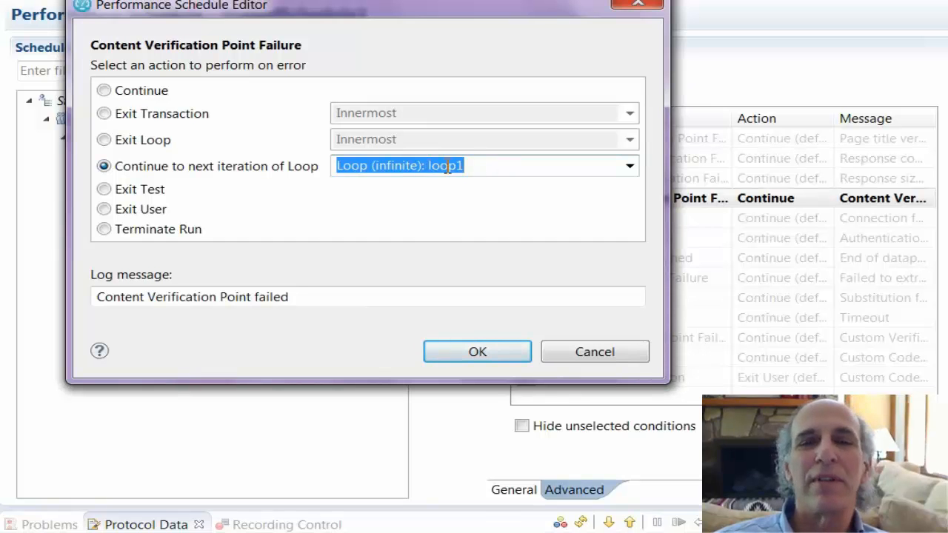
click(478, 353)
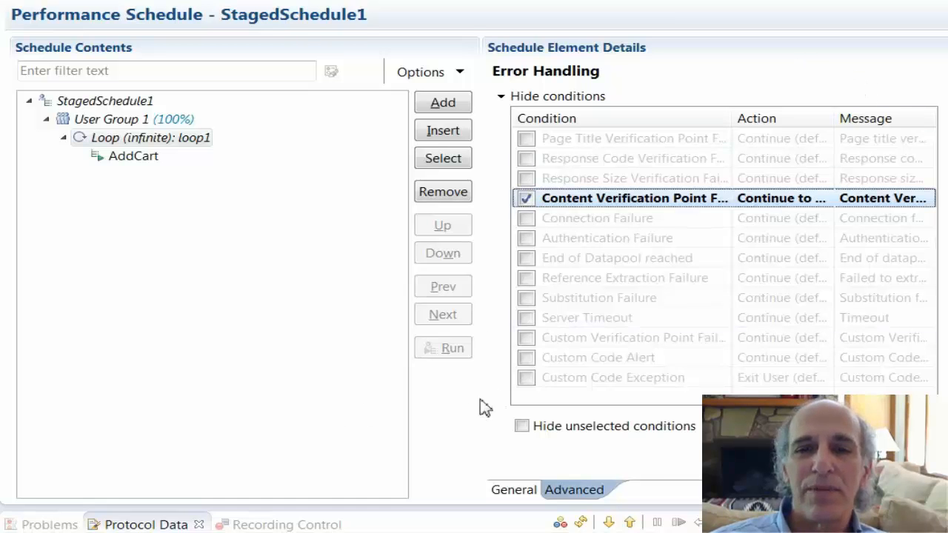
- Set the loop's Response Code Verification Failure [HTTP] action to Continue to next iteration of Loop, targeting loop1
drag(482, 398, 230, 403)
drag(482, 121, 617, 120)
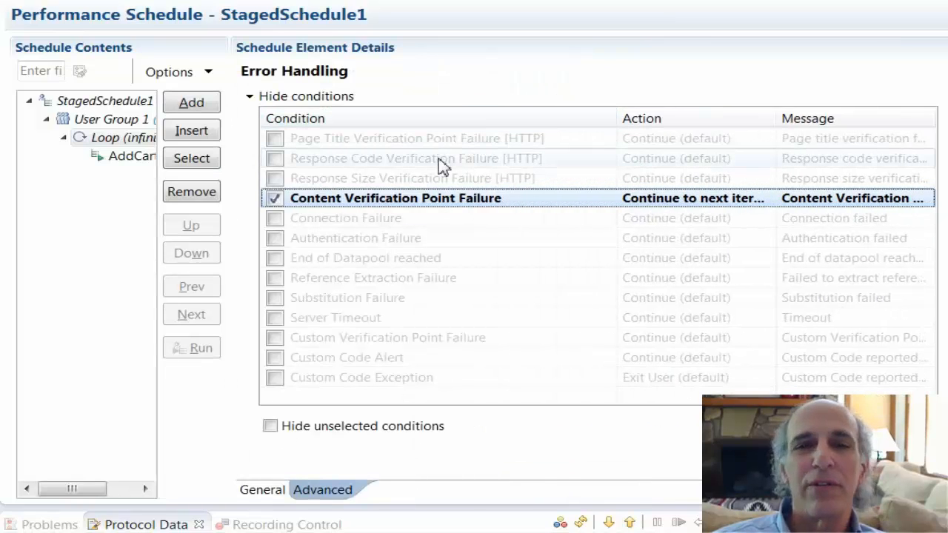
click(442, 163)
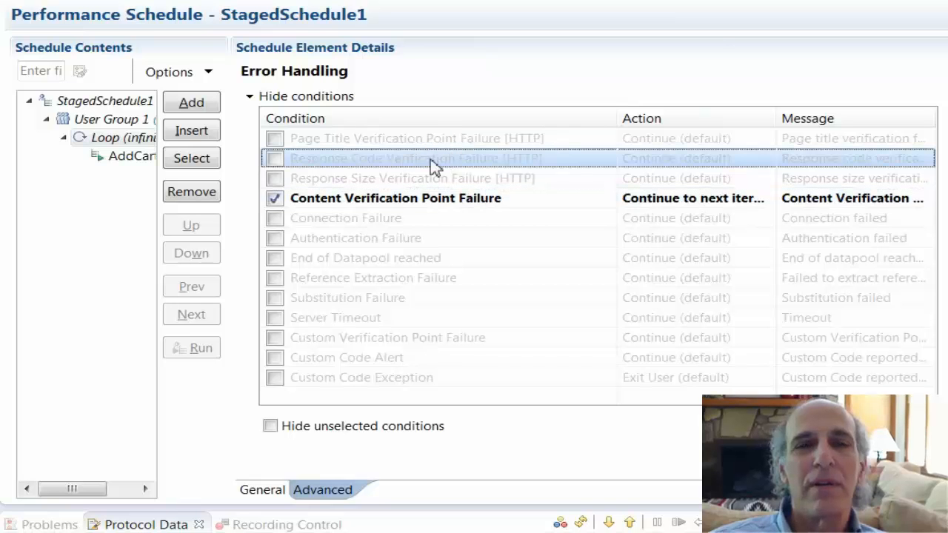
click(279, 160)
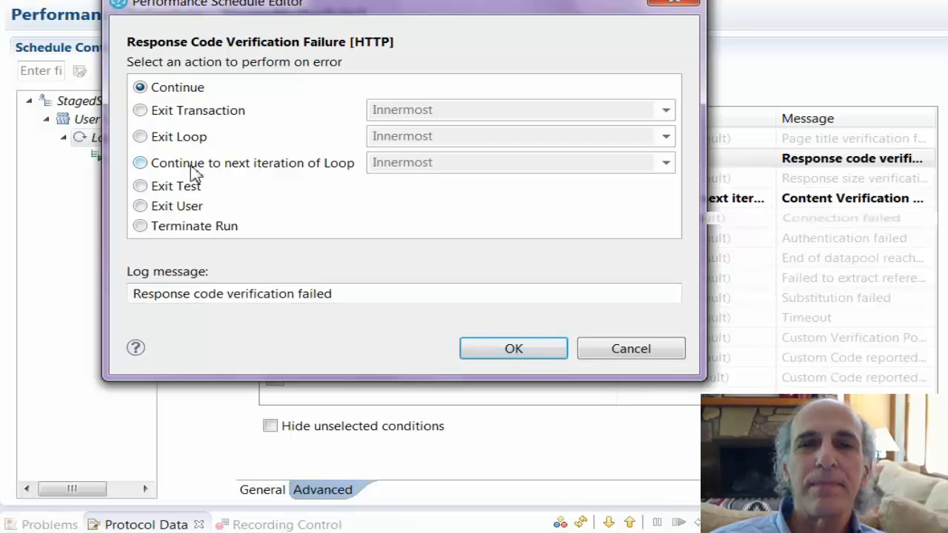
click(140, 162)
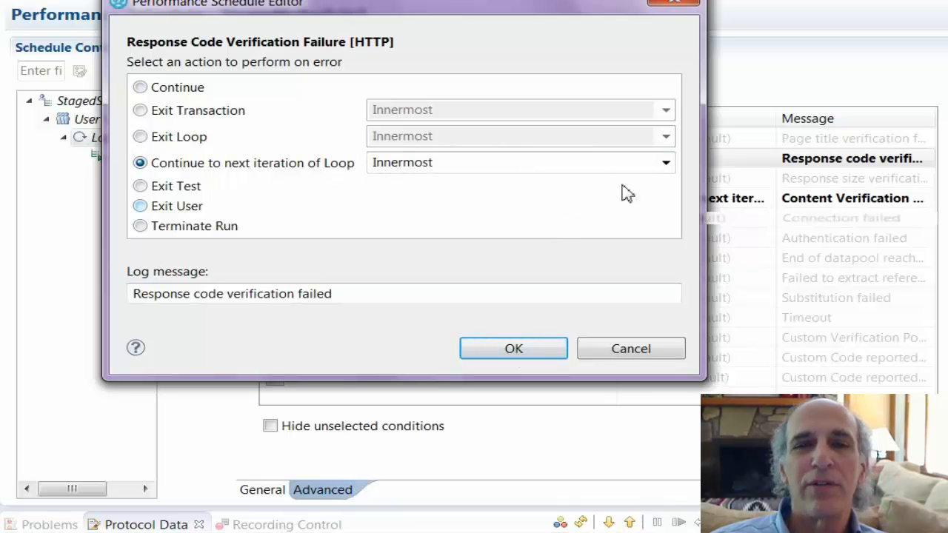
click(666, 164)
click(524, 201)
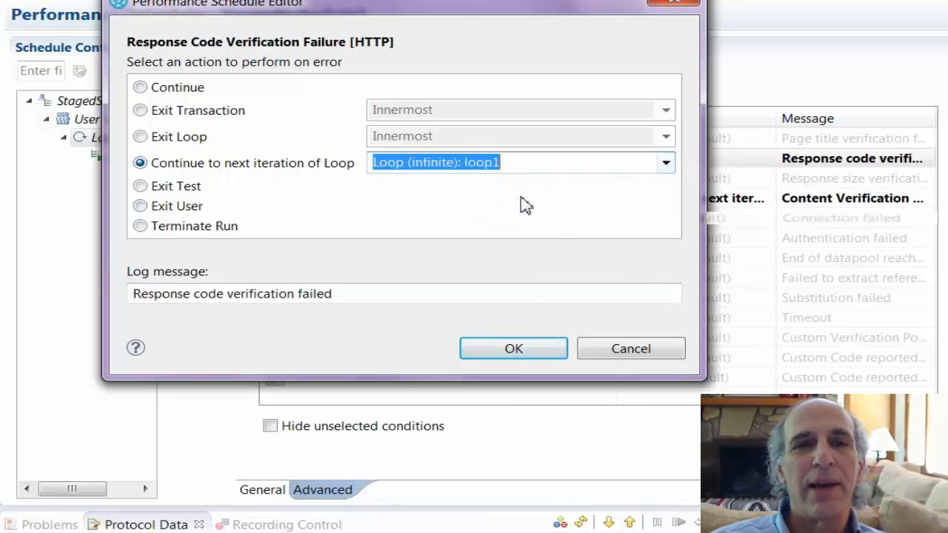
click(516, 349)
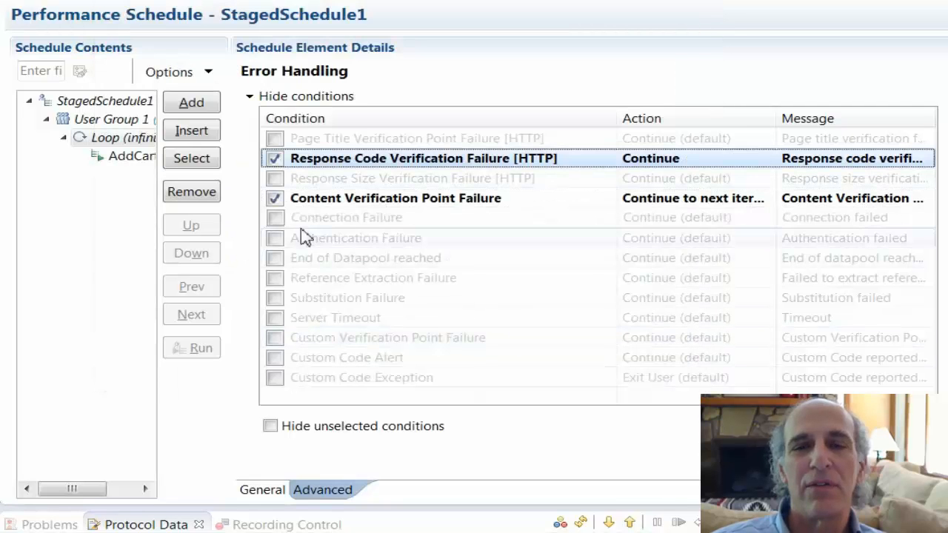
- Enable Connection Failure and set its action to Continue to next iteration of Loop, targeting loop1
click(274, 219)
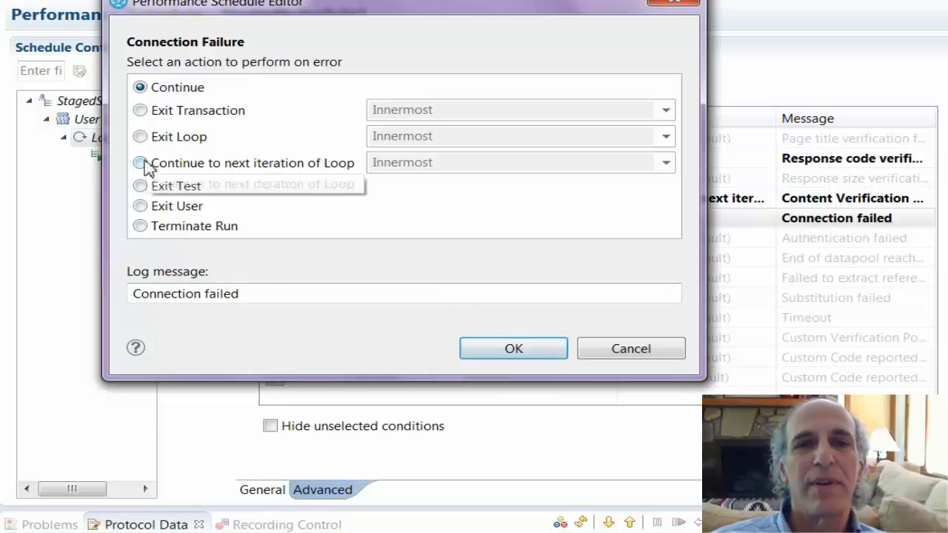
click(143, 164)
click(666, 162)
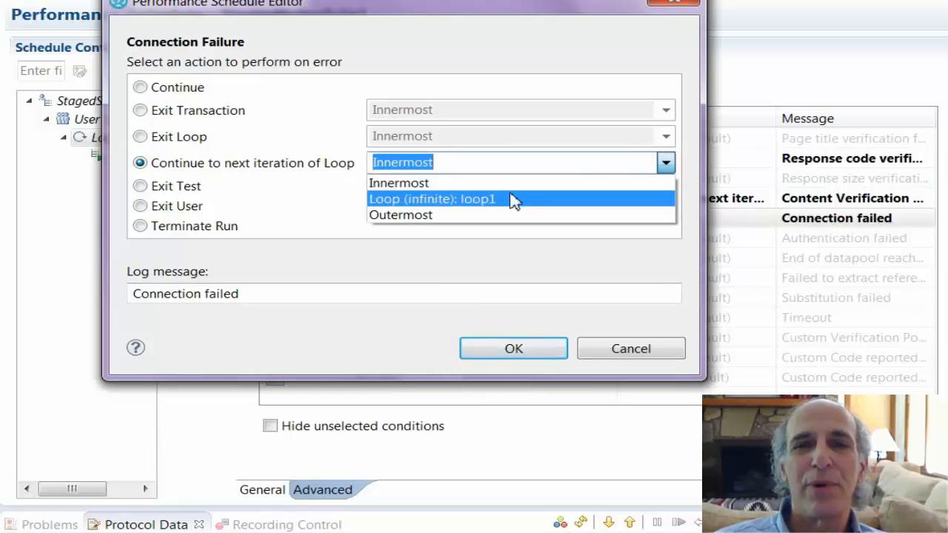
click(508, 197)
click(522, 348)
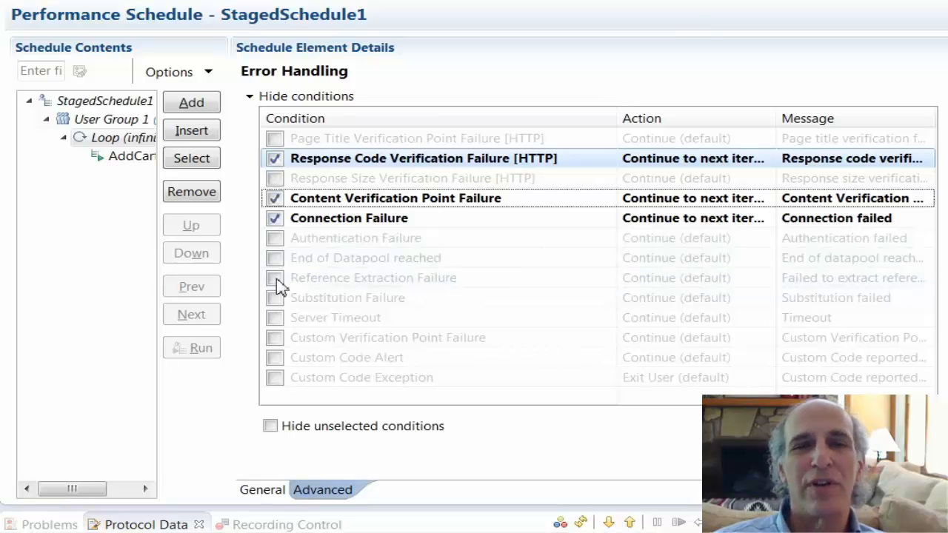
- Enable Reference Extraction Failure and set its action to Continue to next iteration of Loop, targeting loop1
click(275, 279)
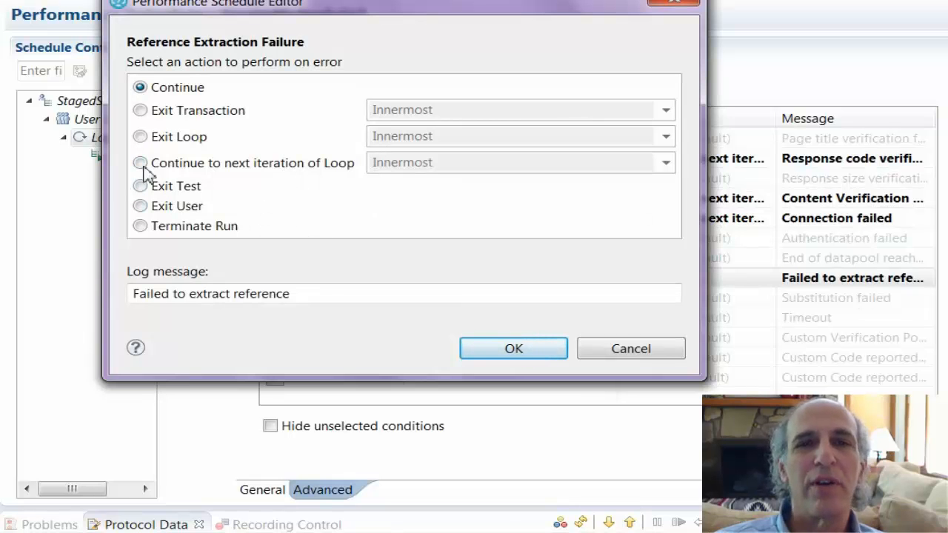
click(140, 163)
click(667, 163)
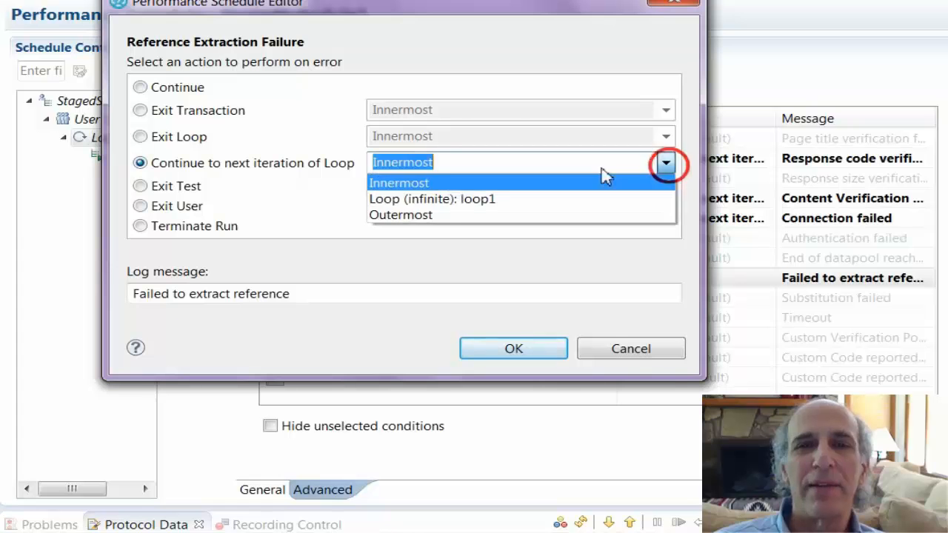
click(444, 198)
click(528, 351)
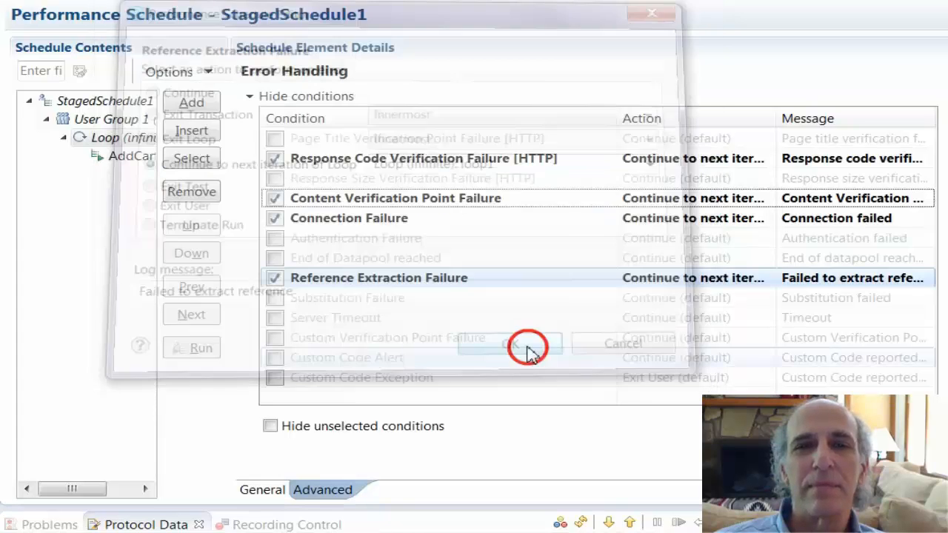
- Enable Substitution Failure and set its action to Continue to next iteration of Loop, targeting loop1
click(274, 299)
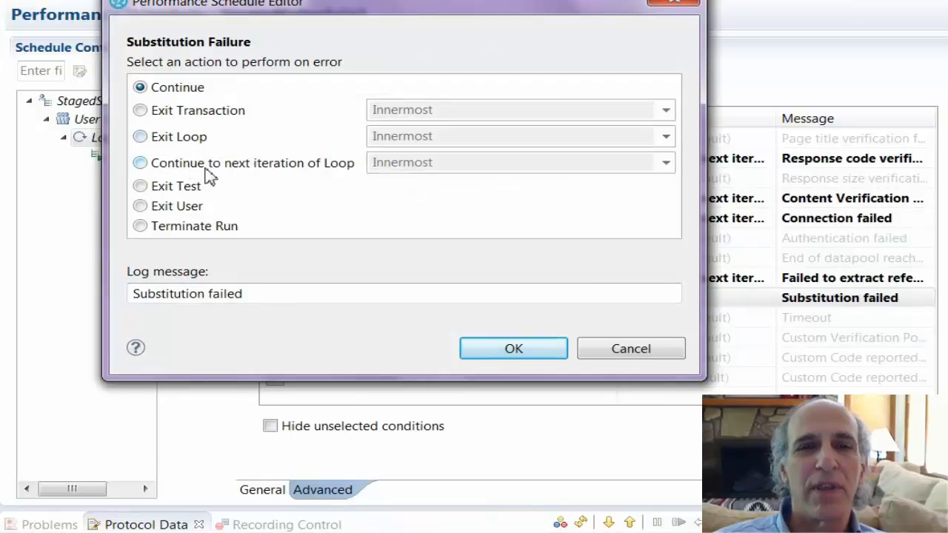
click(140, 162)
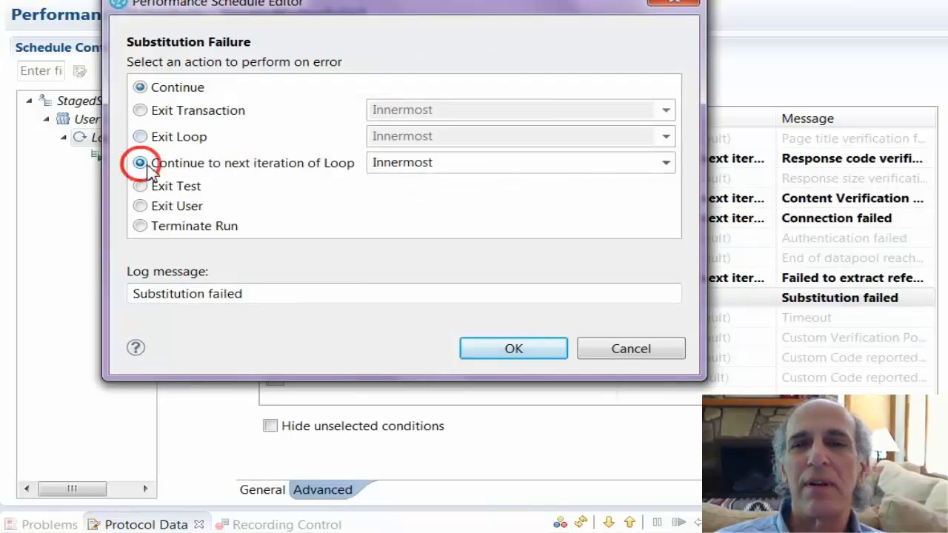
click(665, 162)
click(489, 197)
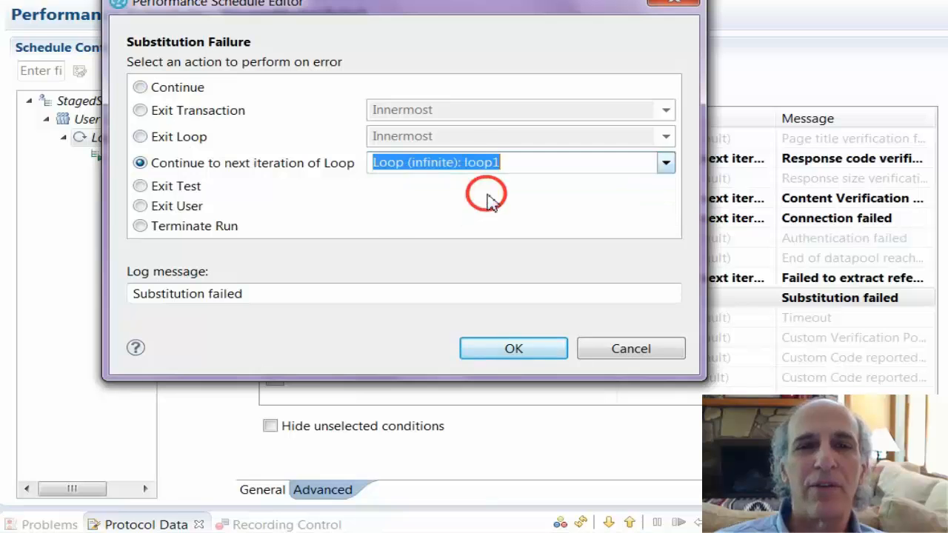
click(518, 347)
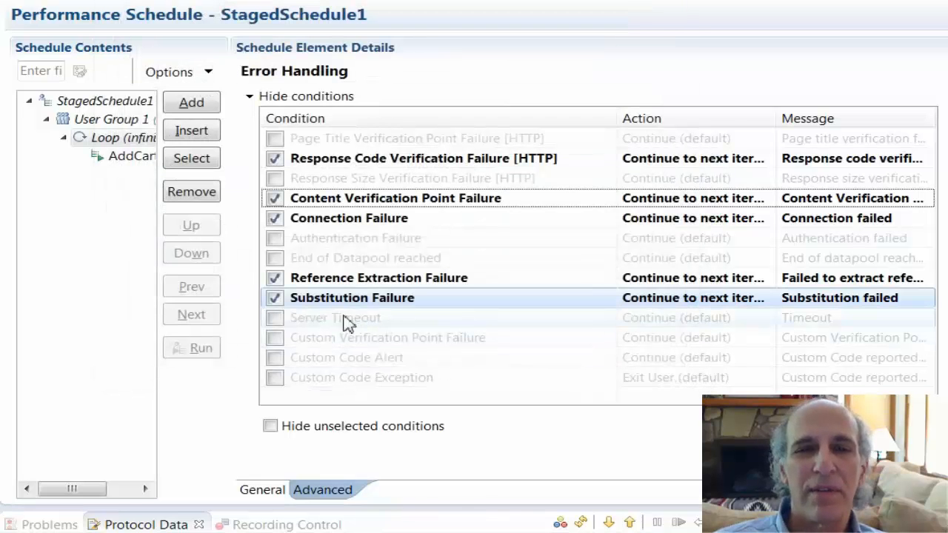
- Enable Server Timeout and set its action to Continue to next iteration of Loop, targeting loop1
click(275, 318)
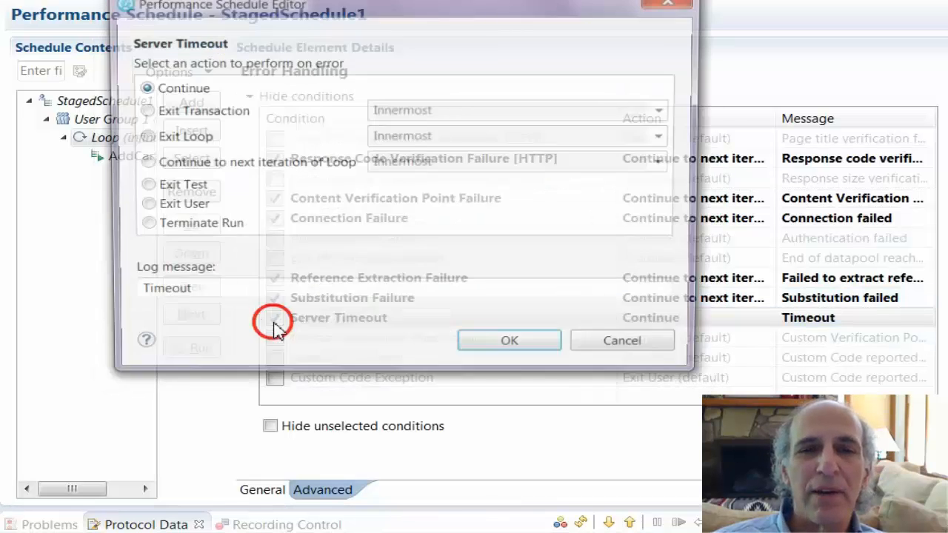
click(140, 163)
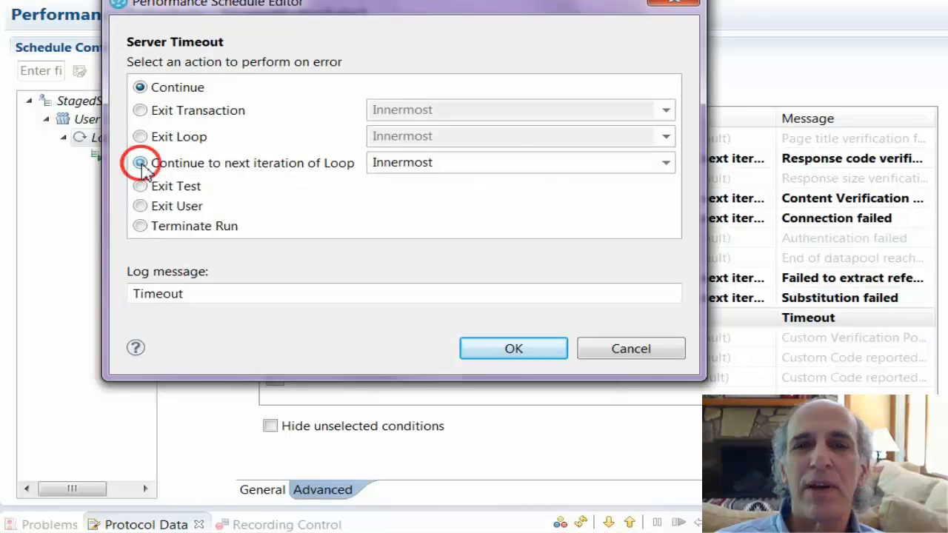
click(665, 163)
click(501, 200)
click(528, 354)
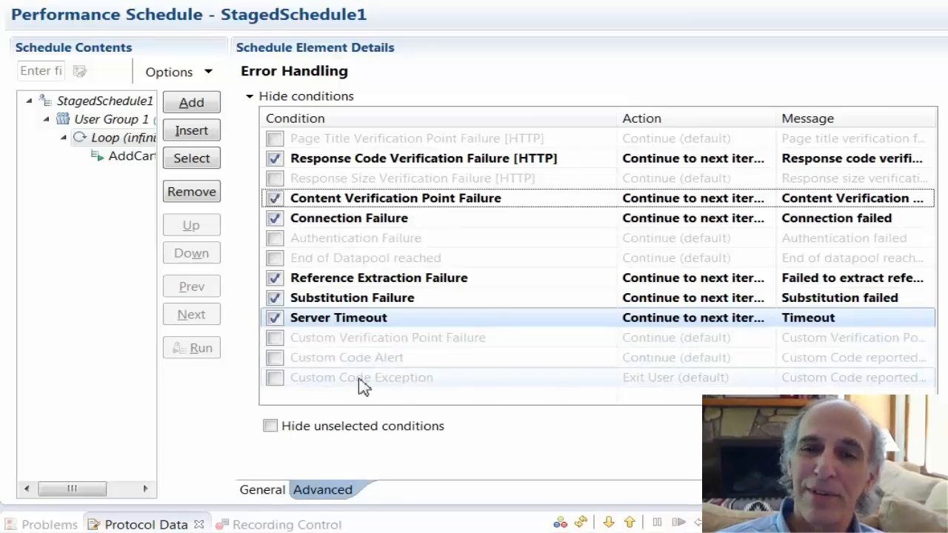
- Enable Custom Code Exception and set its action to Continue to next iteration of Loop, targeting loop1
click(274, 378)
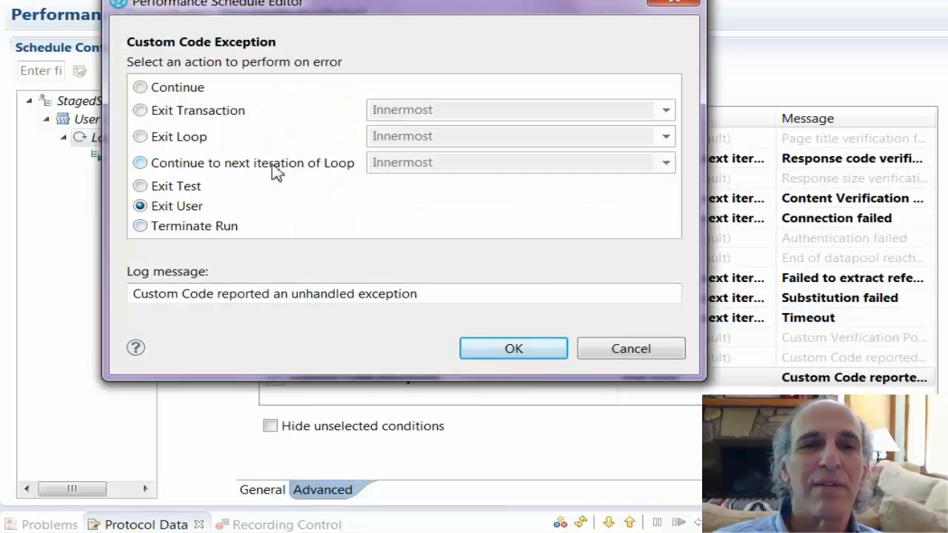
click(140, 163)
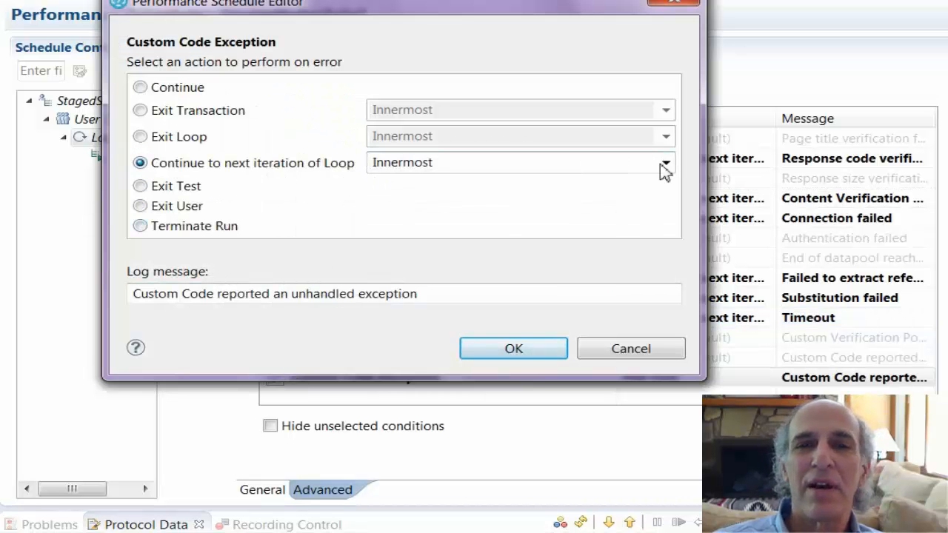
click(665, 162)
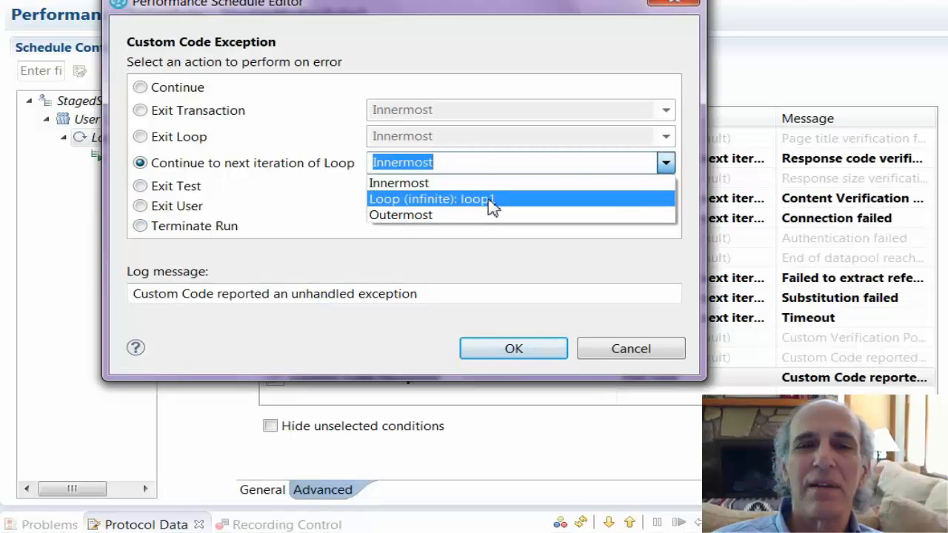
click(490, 200)
click(549, 346)
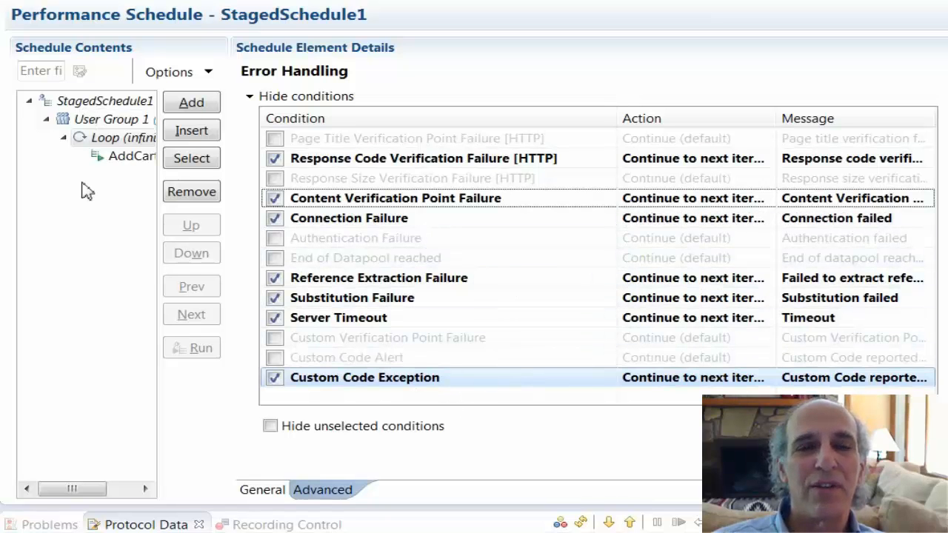
- Widen the schedule contents pane to show the full loop and user group names
drag(229, 417, 340, 415)
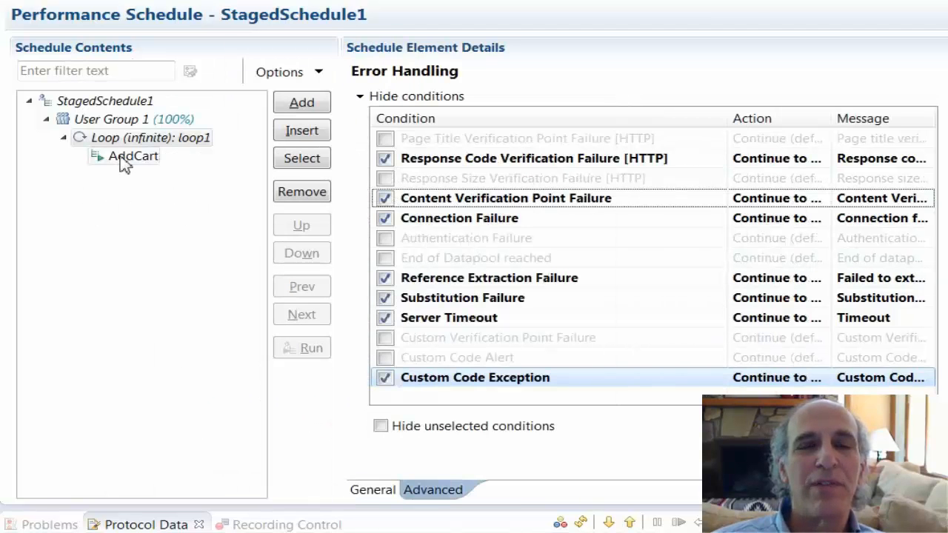